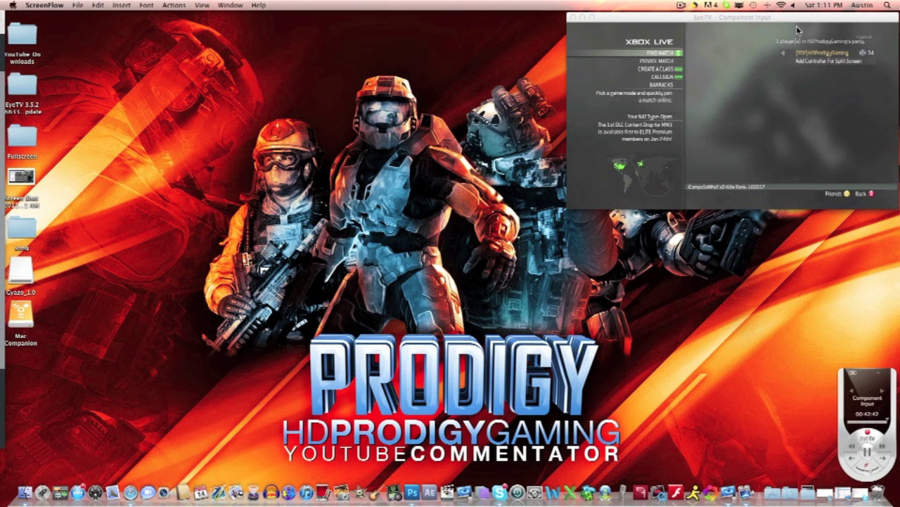
# Bring the EyeTV player window to the front and set it to Half Size
pyautogui.click(777, 18)
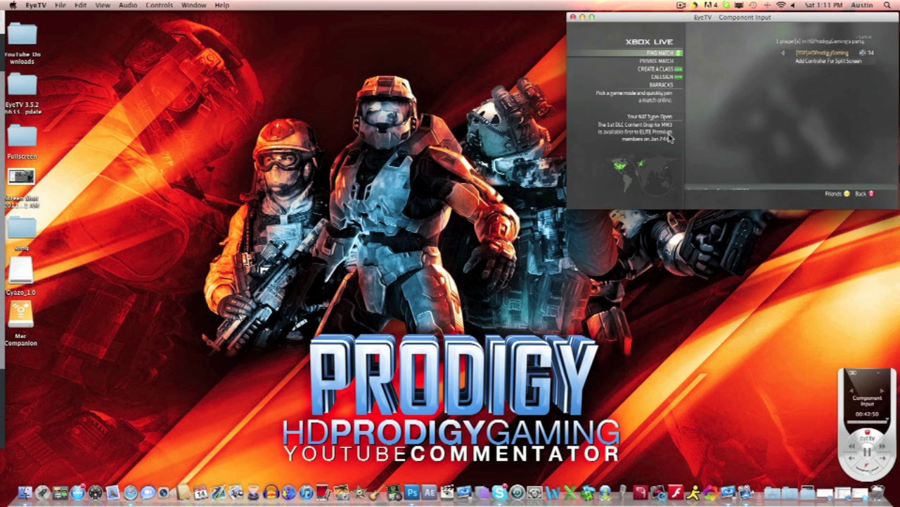
pyautogui.click(127, 4)
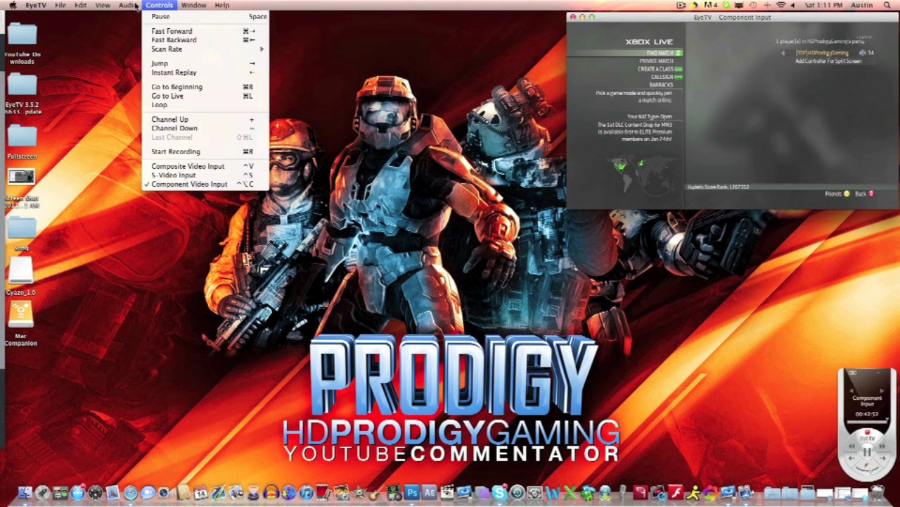
pyautogui.moveTo(104, 6)
pyautogui.click(108, 26)
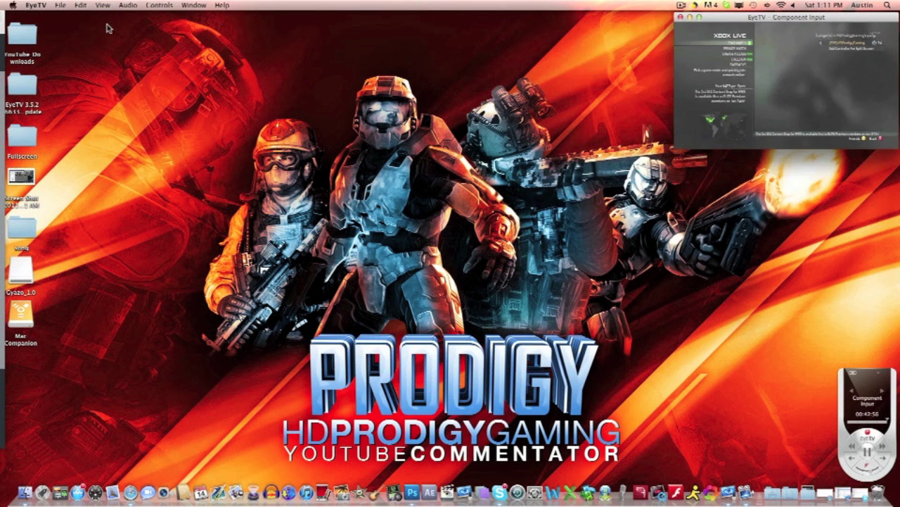
# Try the EyeTV player window at Normal Size and Small Size, and return it to Half Size
pyautogui.click(104, 5)
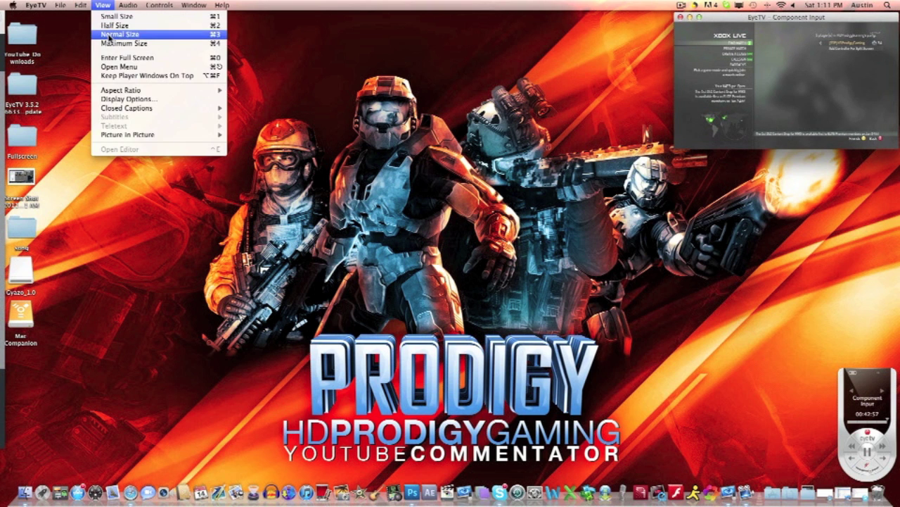
pyautogui.click(109, 34)
pyautogui.click(104, 6)
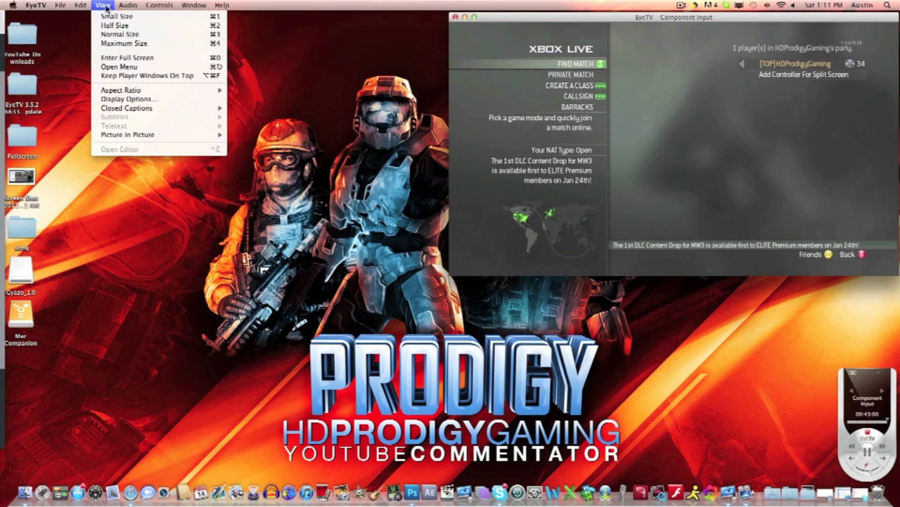
pyautogui.click(105, 19)
pyautogui.click(103, 6)
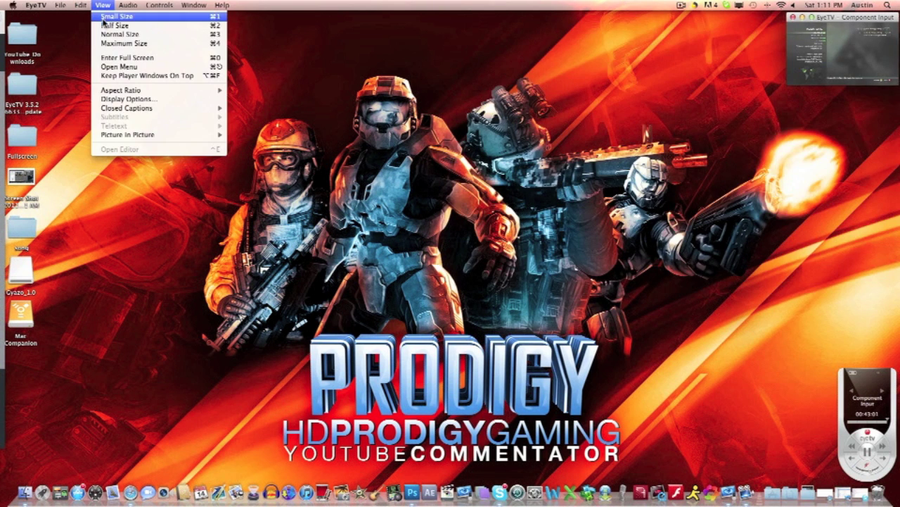
pyautogui.click(106, 25)
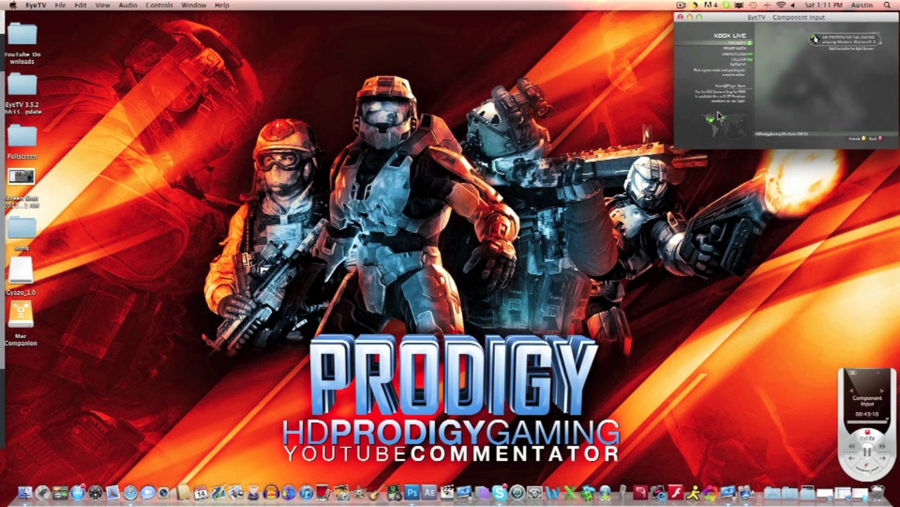
# Switch to CamTwist and select Desktop+ as the video source
pyautogui.moveTo(719, 125)
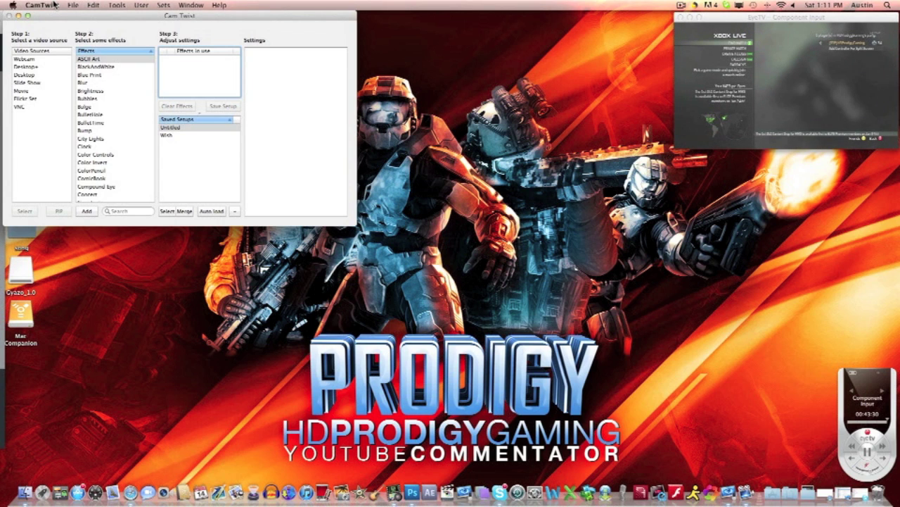
pyautogui.click(27, 69)
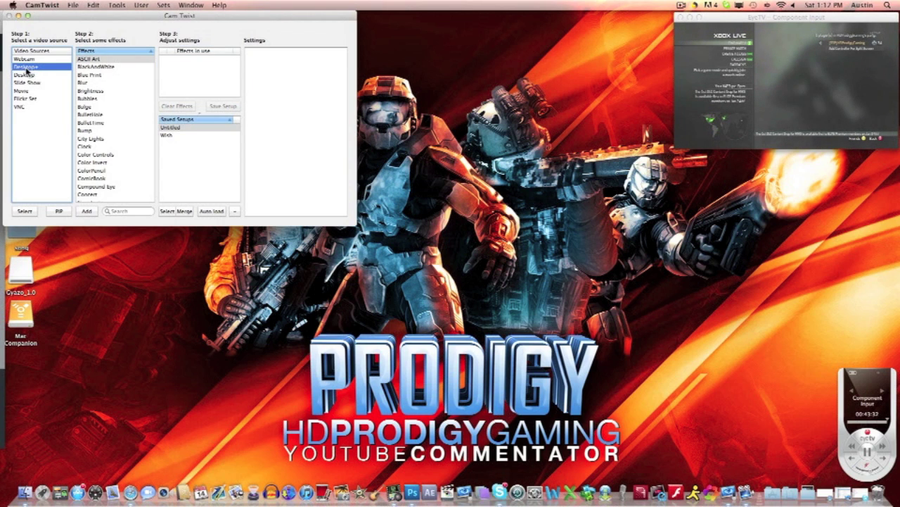
pyautogui.doubleClick(36, 71)
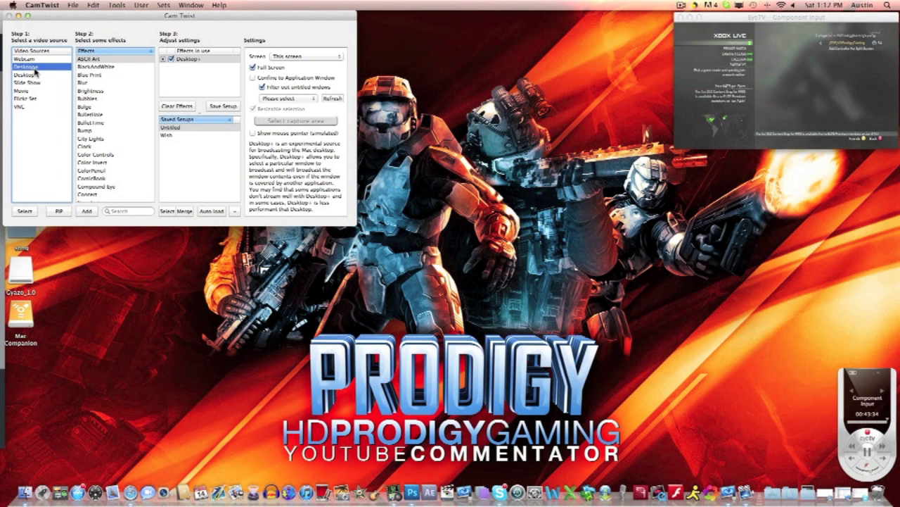
# Confine the Desktop+ capture to the EyeTV – Component Input application window, with untitled windows filtered out
pyautogui.click(254, 78)
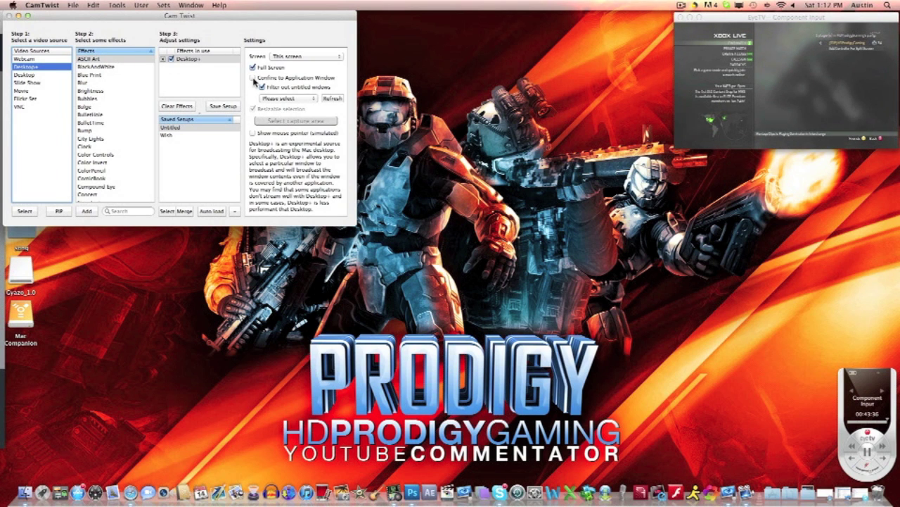
pyautogui.click(285, 99)
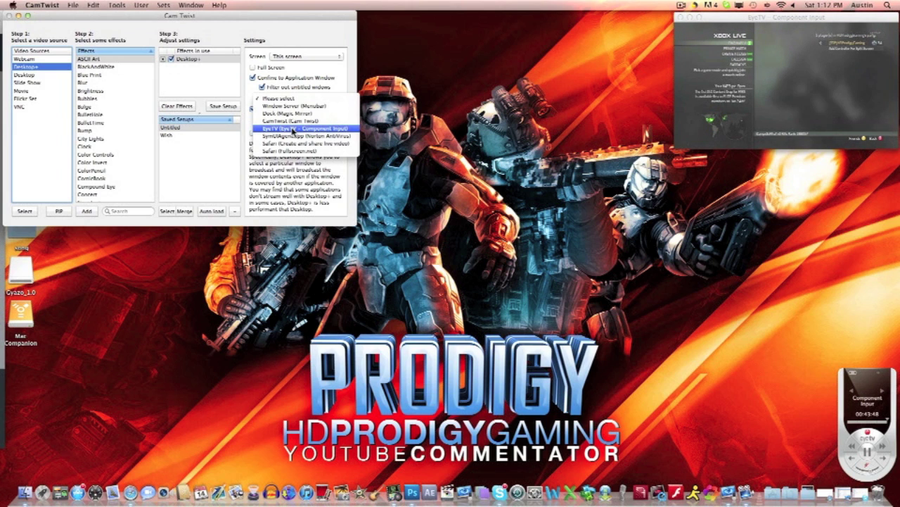
pyautogui.click(287, 131)
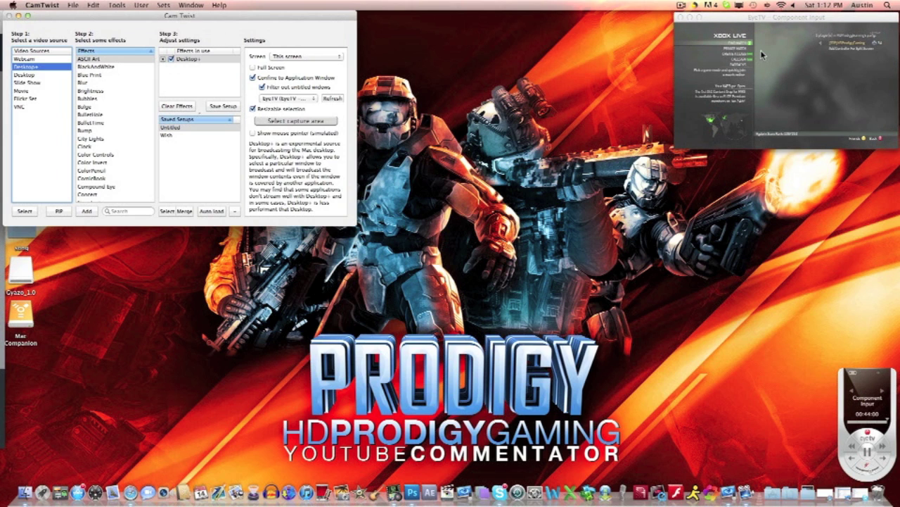
pyautogui.click(263, 87)
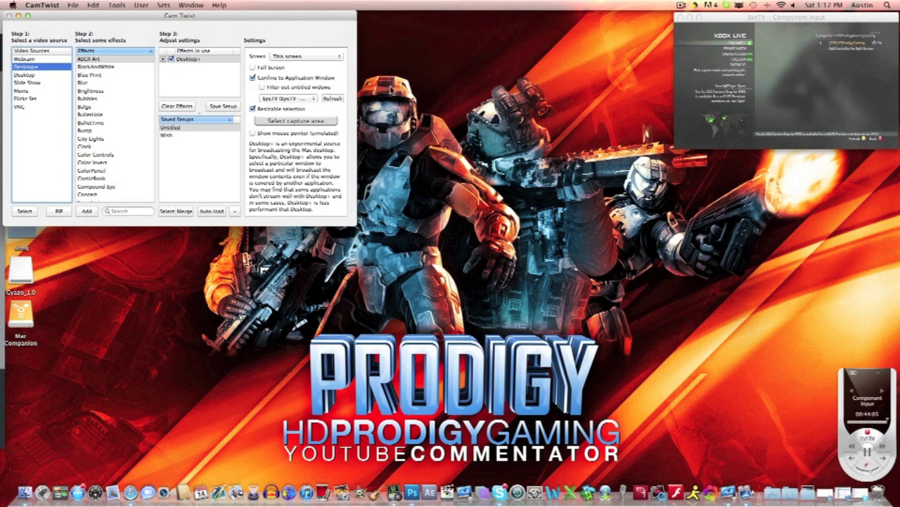
pyautogui.click(264, 88)
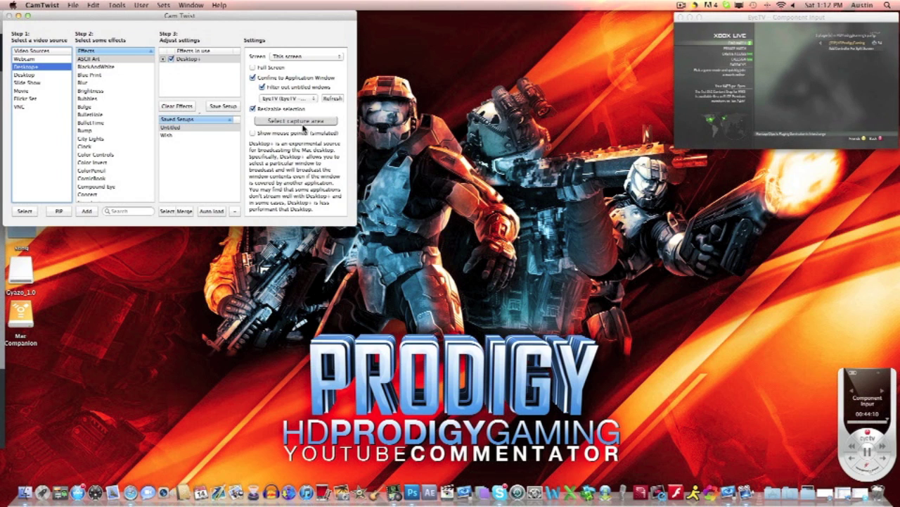
# Trim the upper edge of the capture area down to just below the EyeTV window's title bar
pyautogui.click(303, 121)
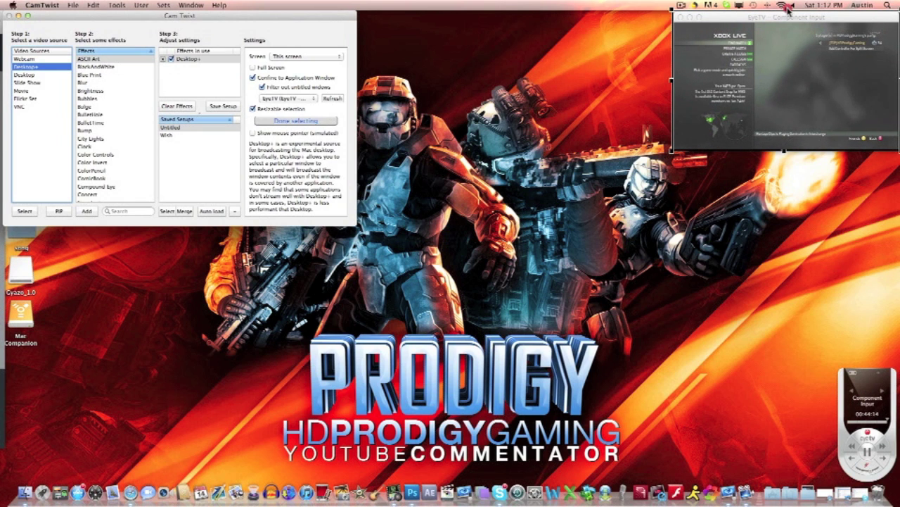
pyautogui.moveTo(788, 10); pyautogui.dragTo(788, 22)
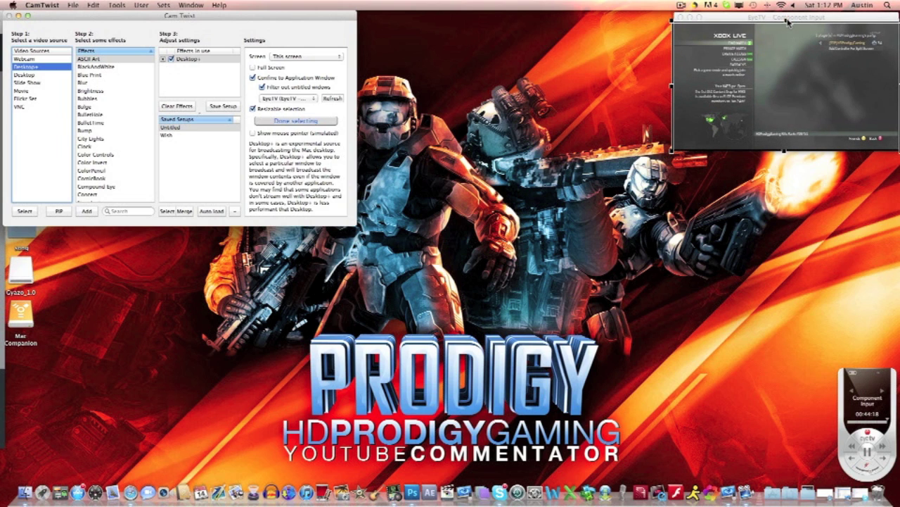
pyautogui.click(302, 122)
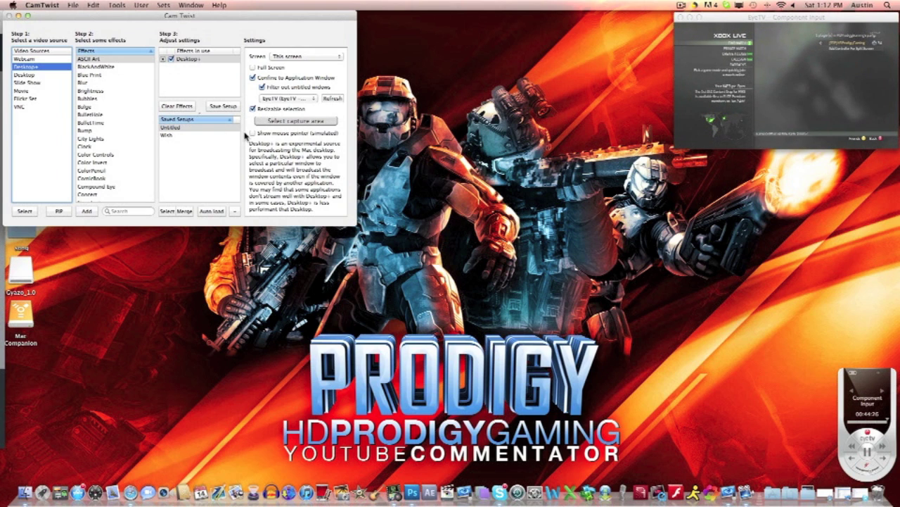
# Open CamTwist's General preferences and review the available audio output devices
pyautogui.click(55, 6)
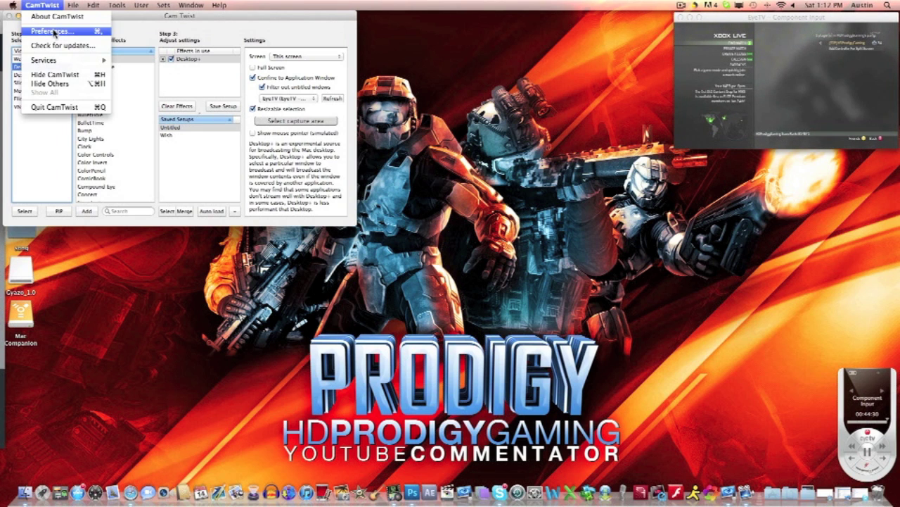
pyautogui.click(54, 32)
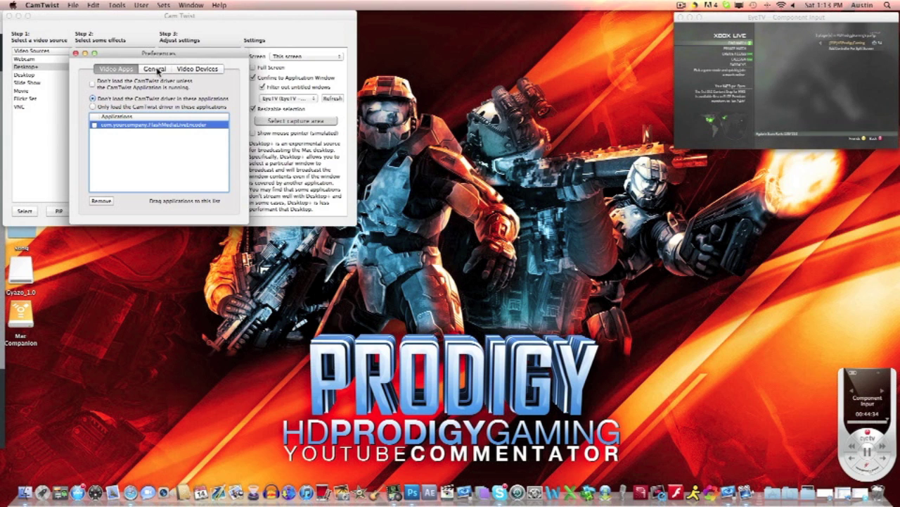
pyautogui.click(155, 70)
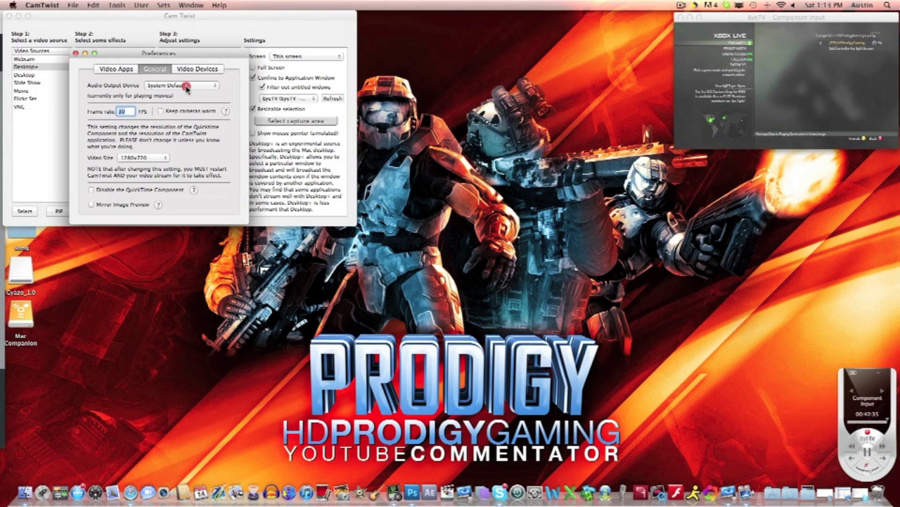
pyautogui.click(186, 86)
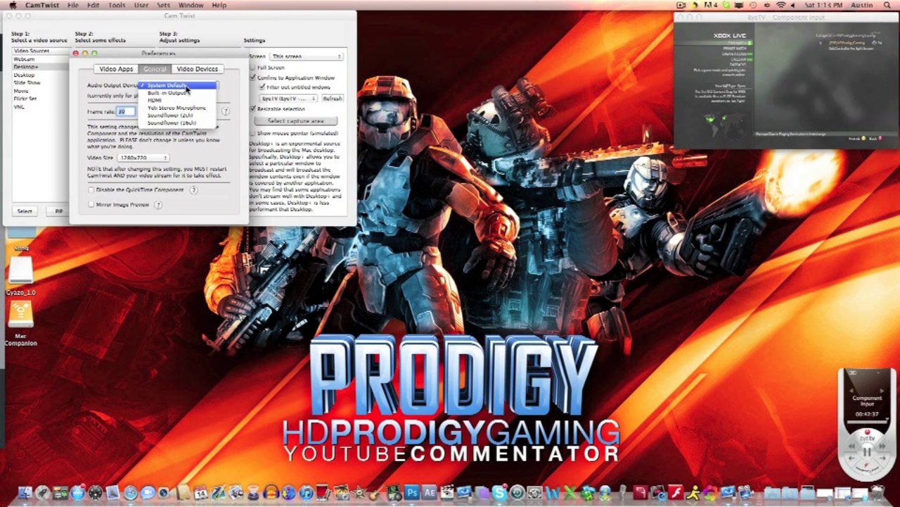
pyautogui.click(217, 93)
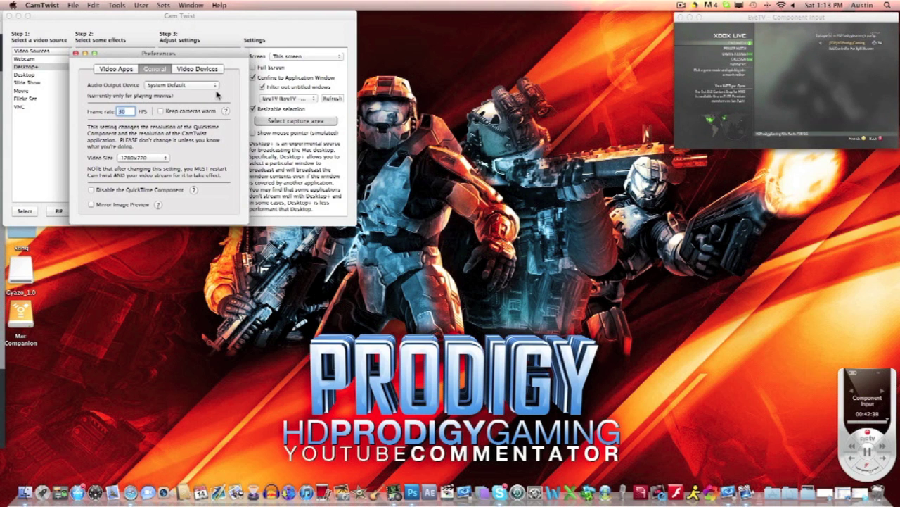
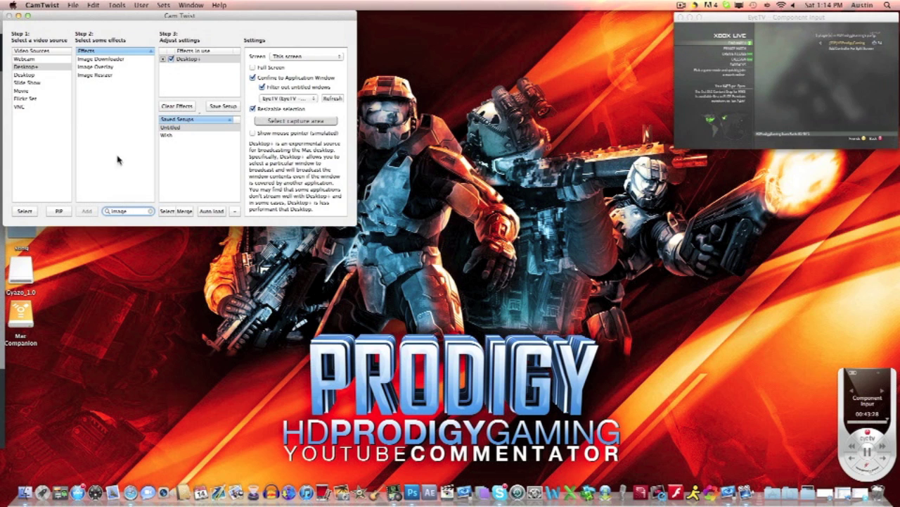
# Add the Image Overlay effect and use Yeousch-Logo-orange.png, found in Finder by searching for "yeousch", as its image
pyautogui.click(104, 68)
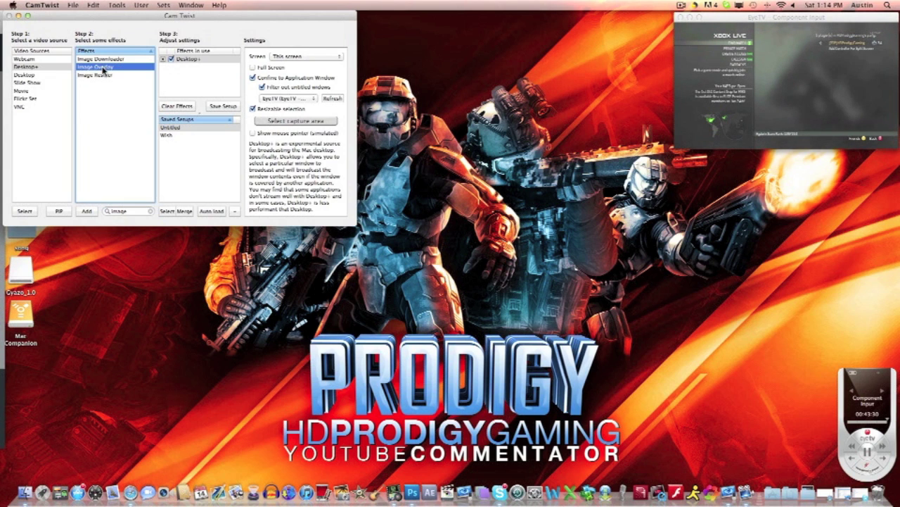
pyautogui.click(87, 211)
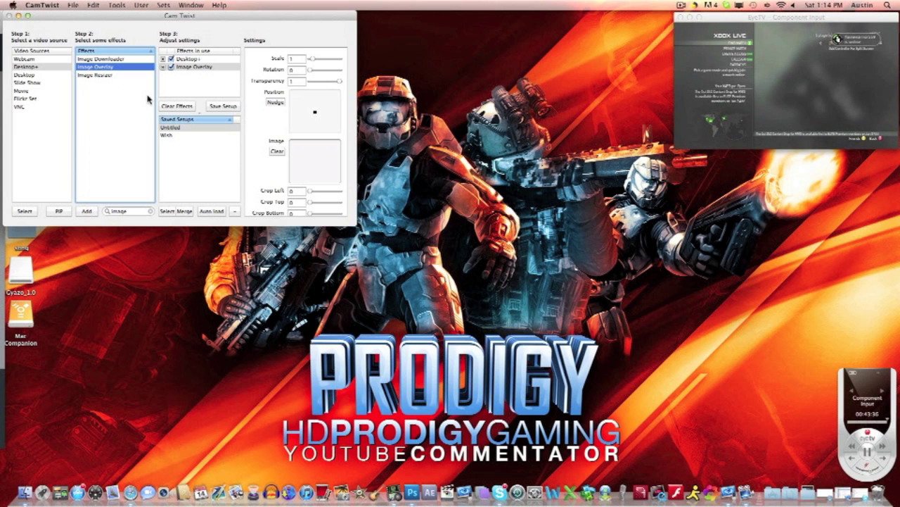
pyautogui.click(24, 492)
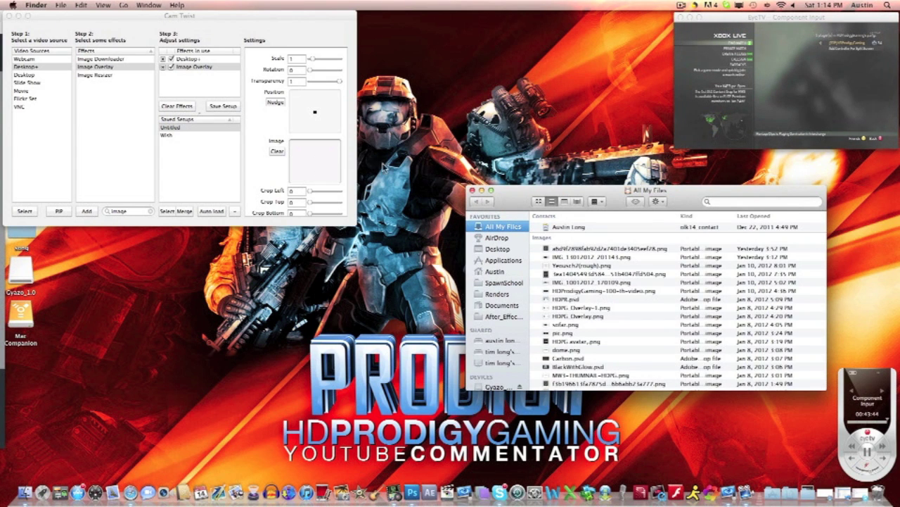
pyautogui.click(752, 202)
pyautogui.write('yeousch')
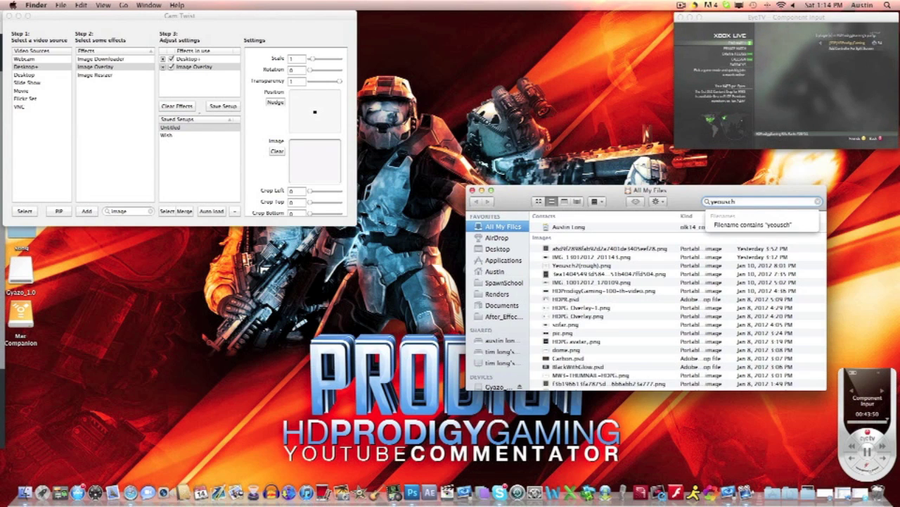
pyautogui.press('BackSpace')
pyautogui.press('BackSpace')
pyautogui.press('BackSpace')
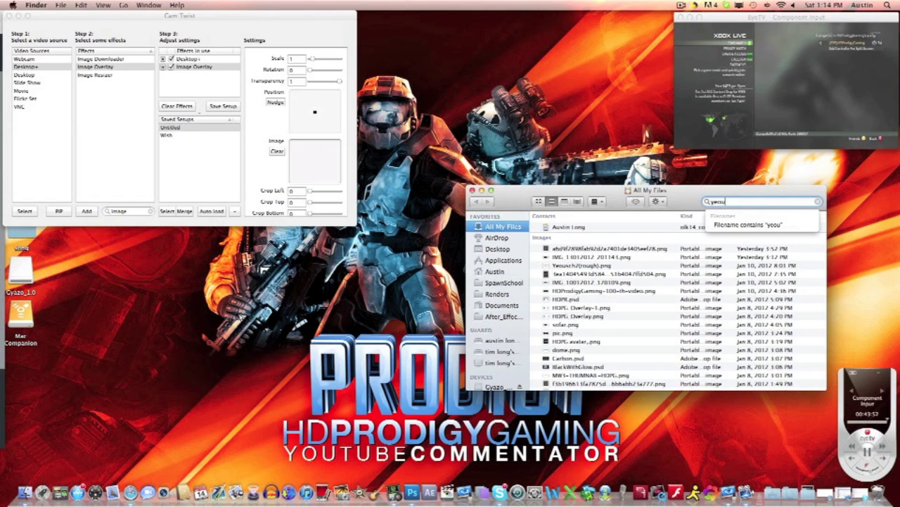
pyautogui.write('sch')
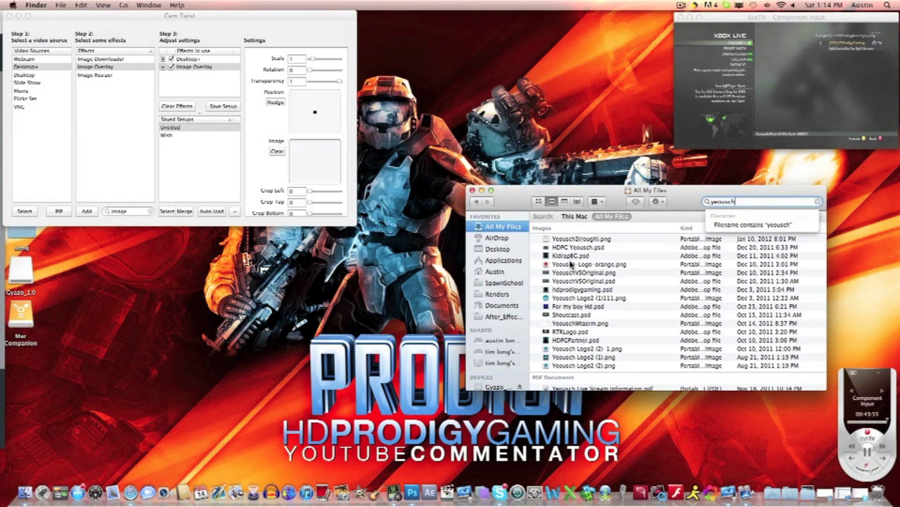
pyautogui.moveTo(568, 265); pyautogui.dragTo(314, 170)
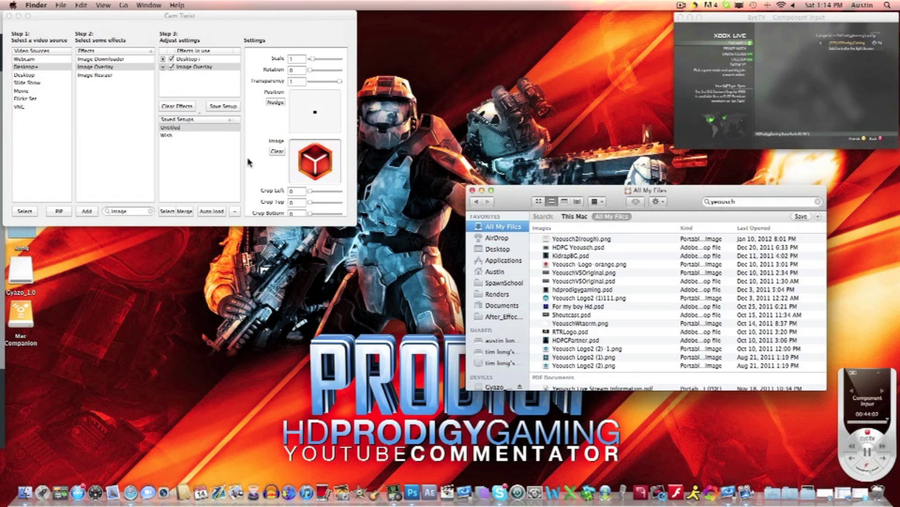
# Return to CamTwist and open the Preview window showing the captured video with the logo overlay
pyautogui.click(104, 28)
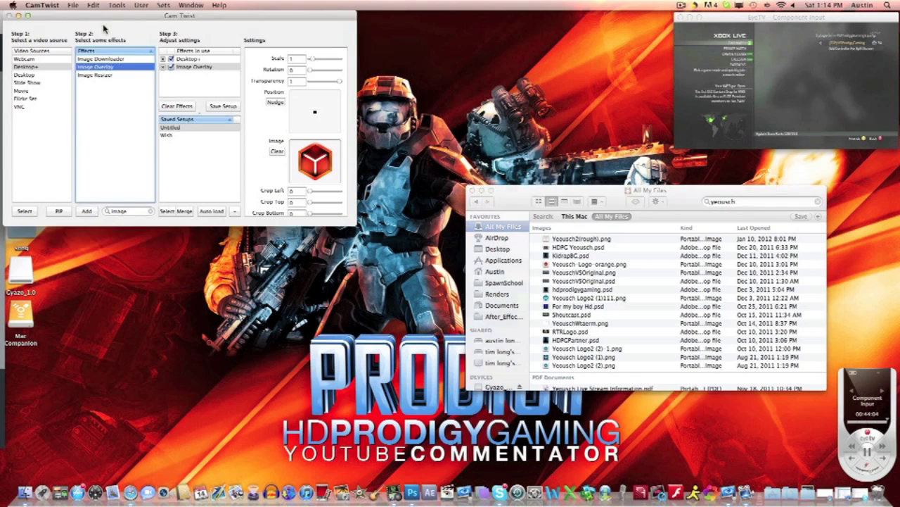
pyautogui.click(162, 4)
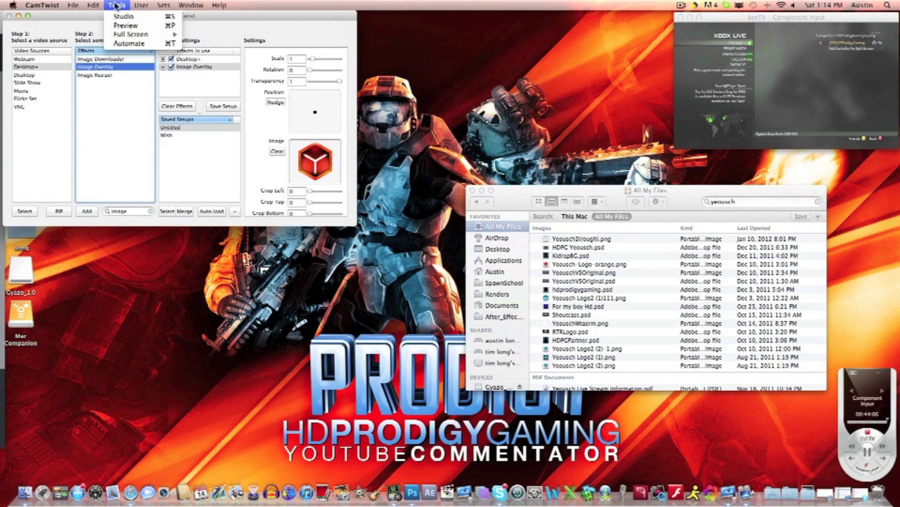
pyautogui.moveTo(94, 5)
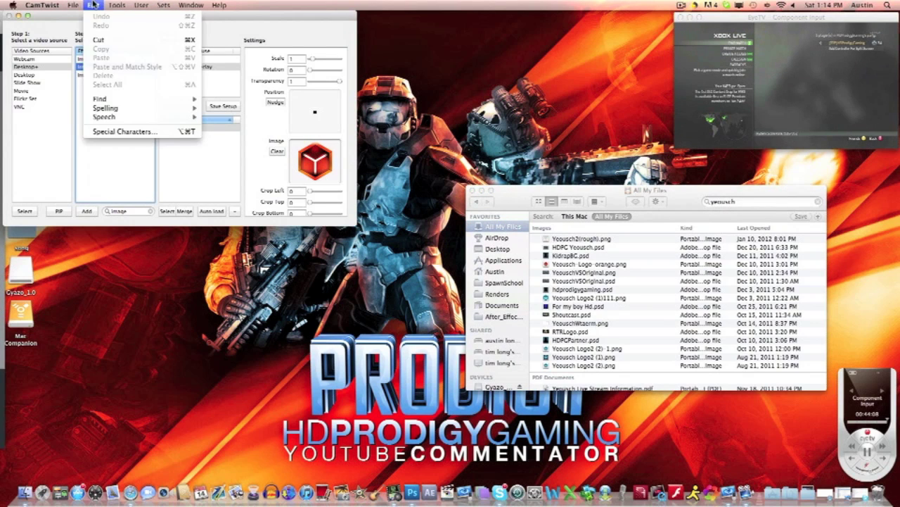
pyautogui.click(117, 5)
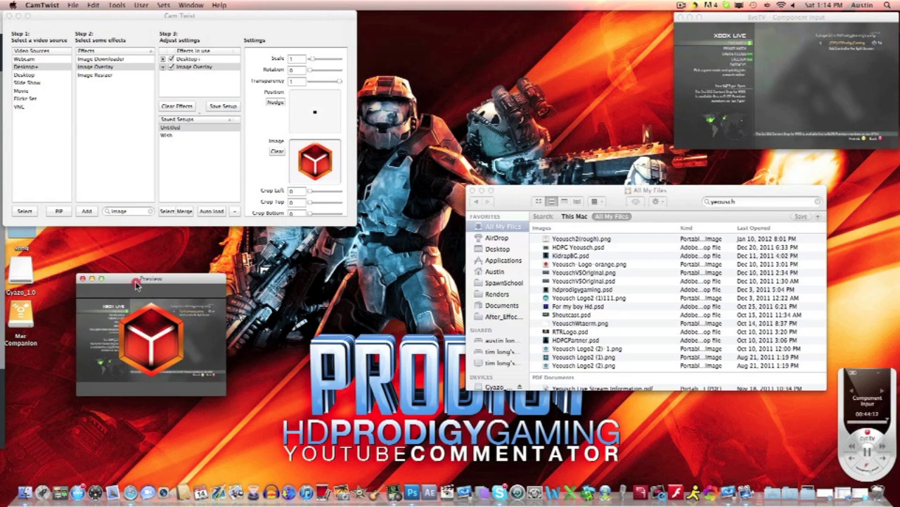
# Scale the logo overlay down to 0.4 and place it in the lower-right corner of the captured video
pyautogui.click(314, 116)
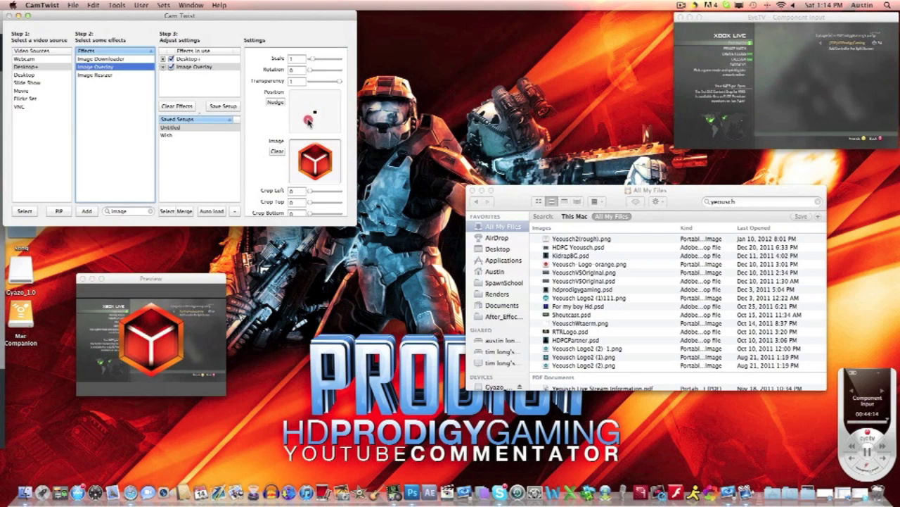
pyautogui.moveTo(314, 117); pyautogui.dragTo(299, 117)
pyautogui.moveTo(313, 60); pyautogui.dragTo(311, 62)
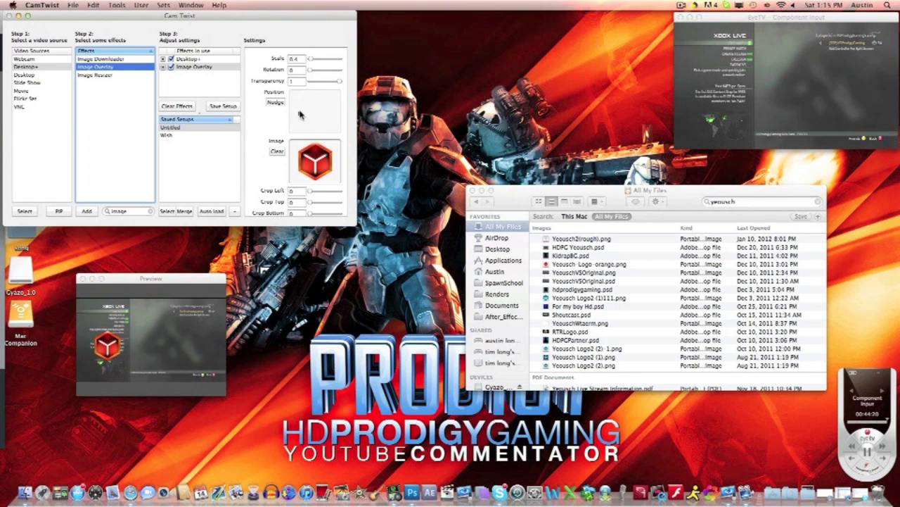
pyautogui.click(326, 117)
pyautogui.moveTo(326, 117)
pyautogui.mouseDown()
pyautogui.moveTo(302, 119)
pyautogui.moveTo(329, 123)
pyautogui.moveTo(339, 115)
pyautogui.moveTo(335, 122)
pyautogui.mouseUp()
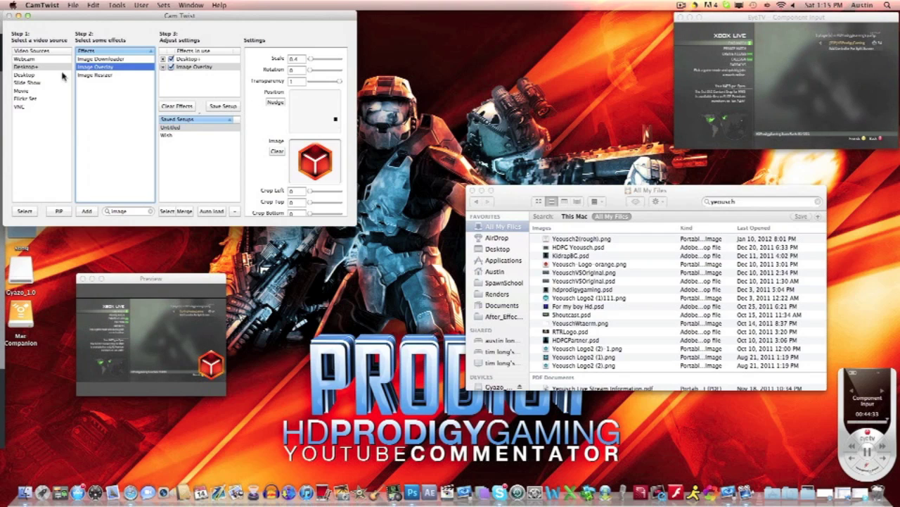
# Clear the "image" filter from the effects search and look through the full list of available effects
pyautogui.click(150, 213)
pyautogui.click(150, 211)
pyautogui.scroll(-5, 120, 115)
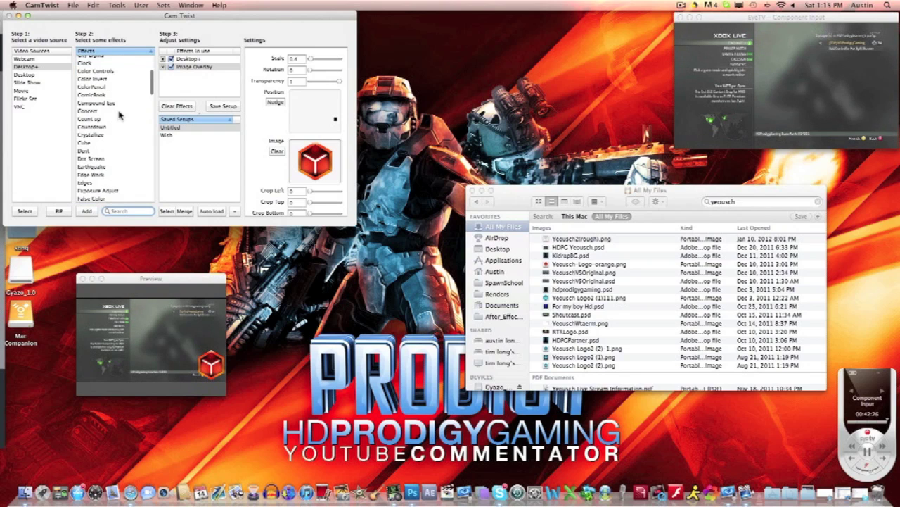
pyautogui.scroll(-3, 119, 114)
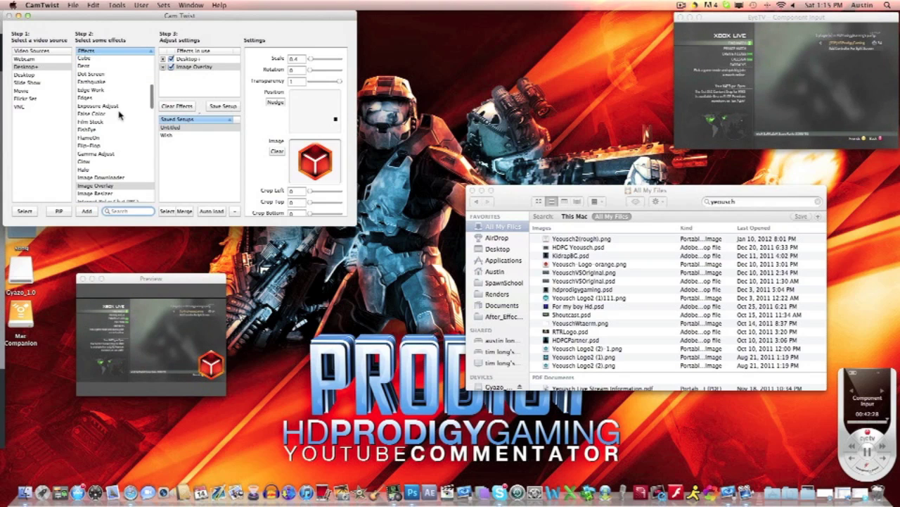
pyautogui.scroll(8, 120, 115)
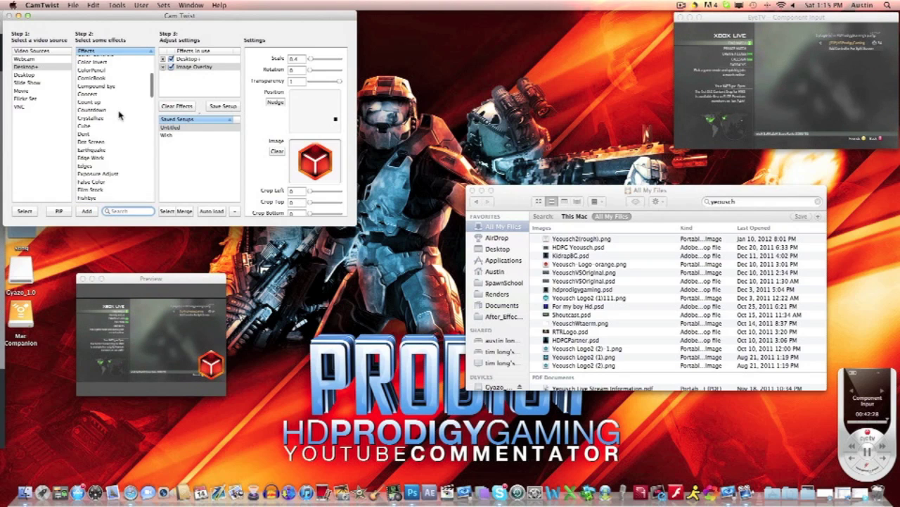
# Close the Preview and Finder windows and launch Flash Media Live Encoder, declining to participate in the Adobe Product Improvement Program
pyautogui.click(82, 279)
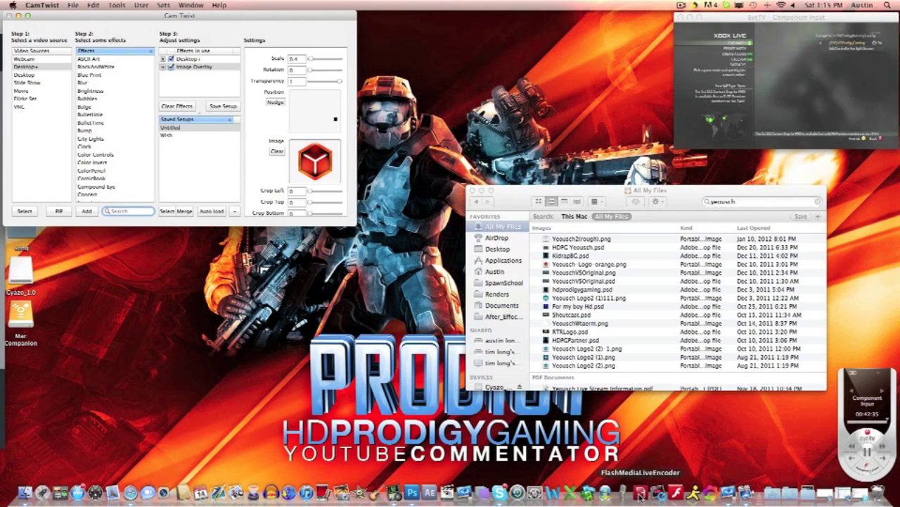
pyautogui.click(473, 190)
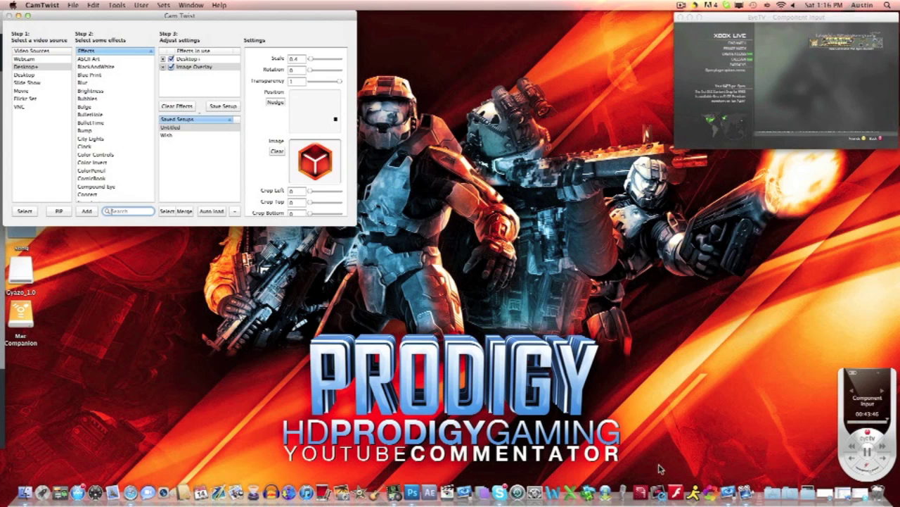
pyautogui.click(639, 492)
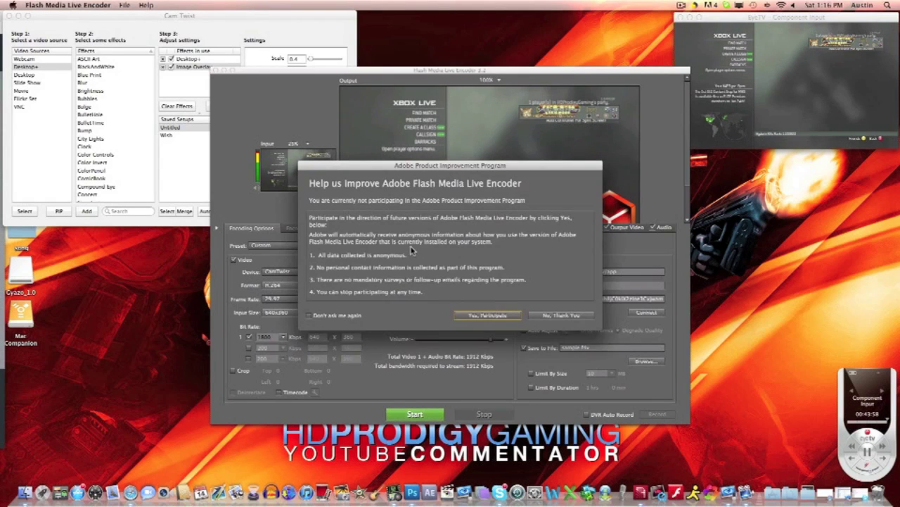
pyautogui.click(556, 315)
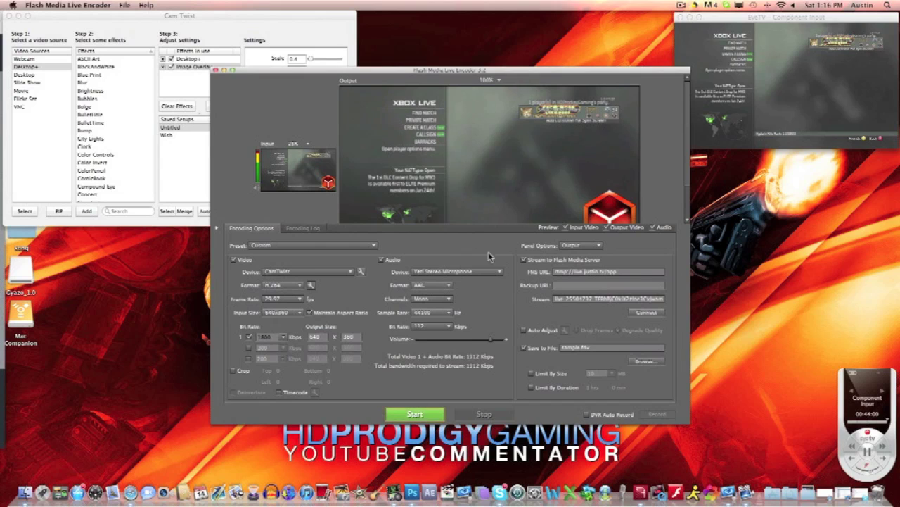